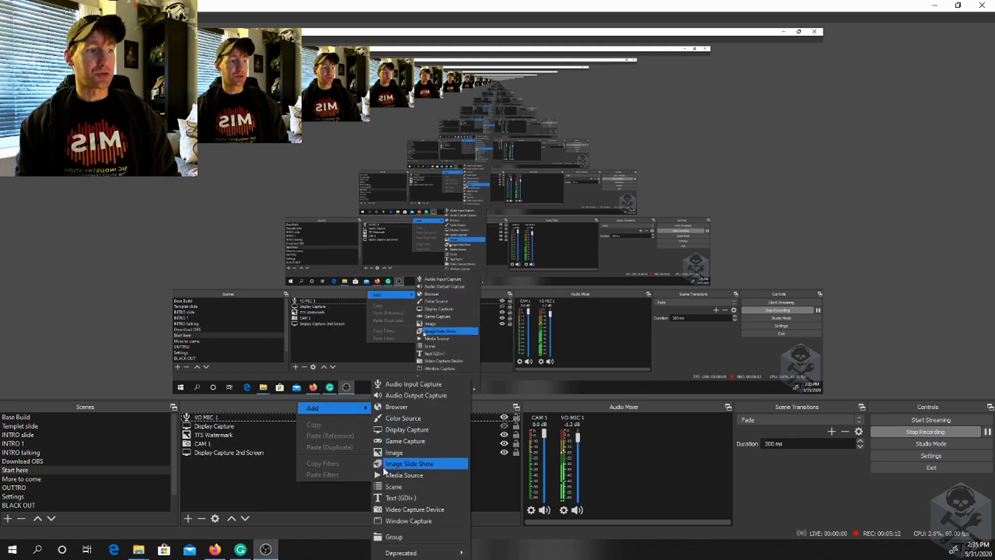
{"action": "key", "text": "Escape"}
{"action": "key", "text": "Escape"}
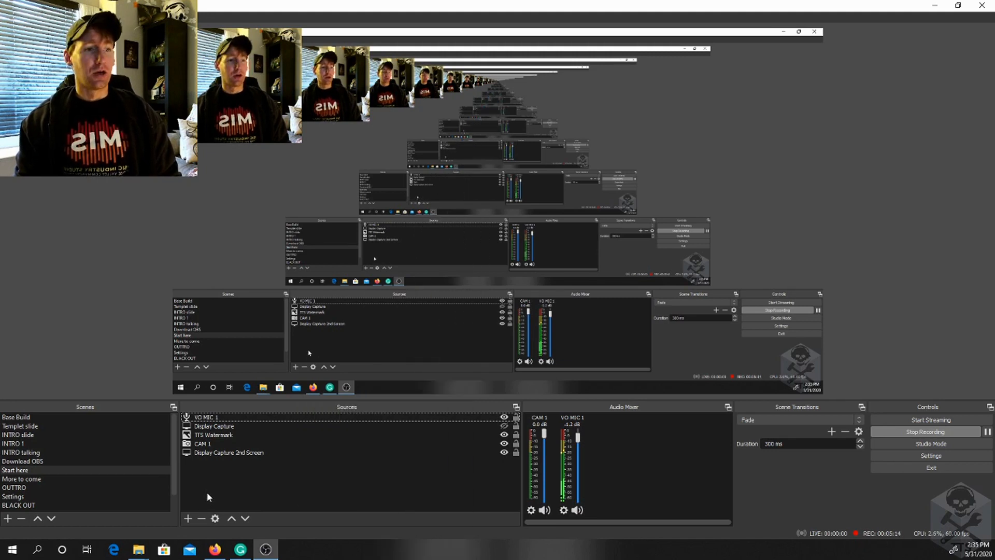
{"action": "left_click", "coordinate": [188, 518]}
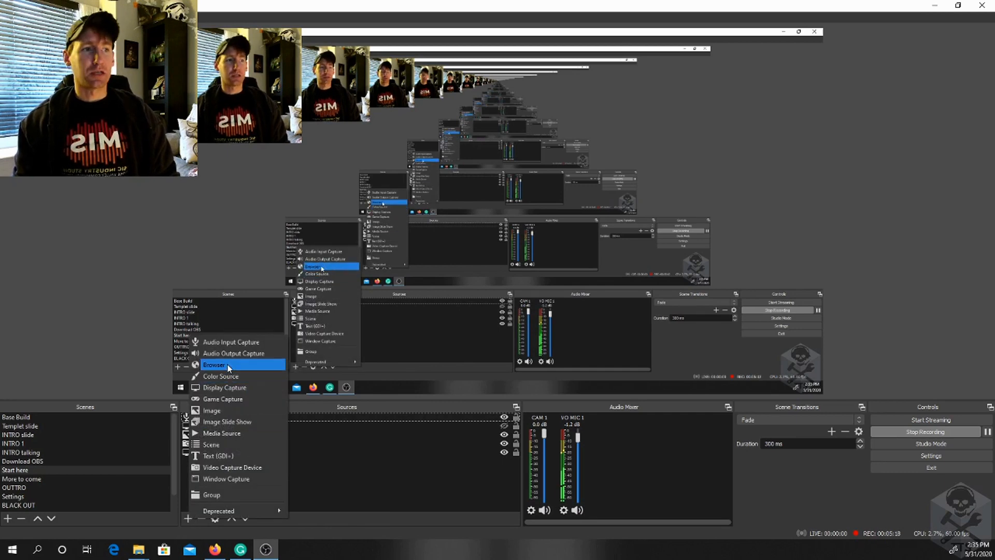
{"action": "left_click", "coordinate": [313, 470]}
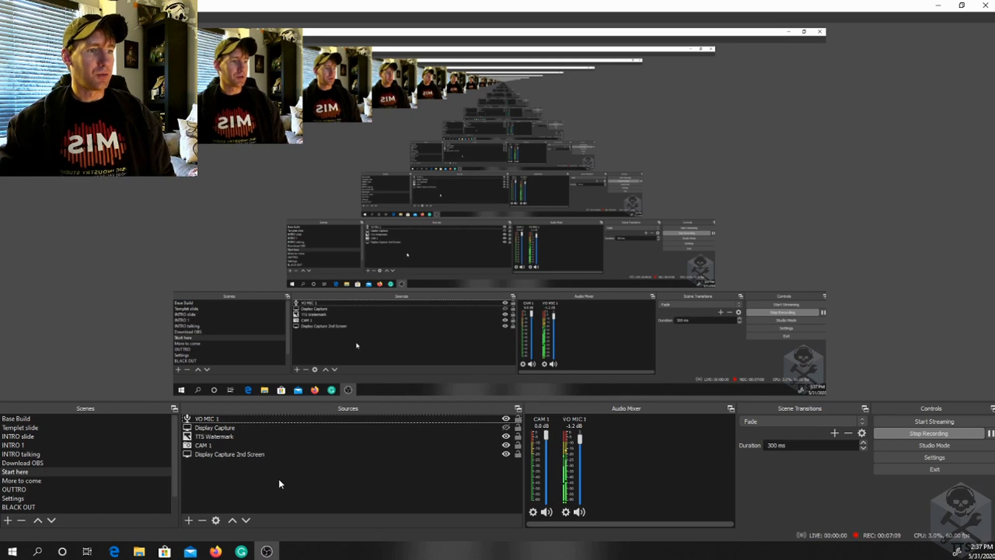
Add a new image source using the black box file and move it to the middle of the preview.
{"action": "left_click", "coordinate": [188, 520]}
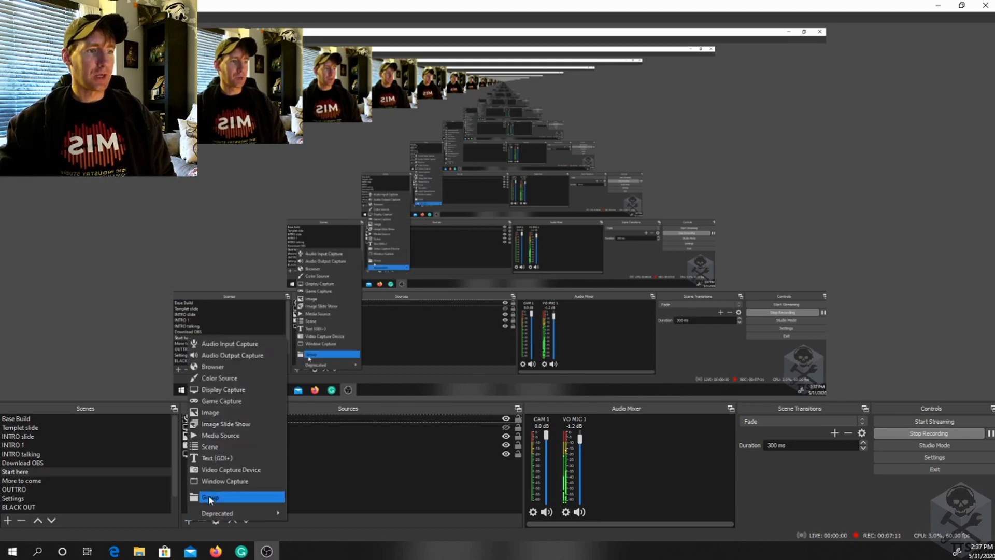
{"action": "left_click", "coordinate": [207, 412]}
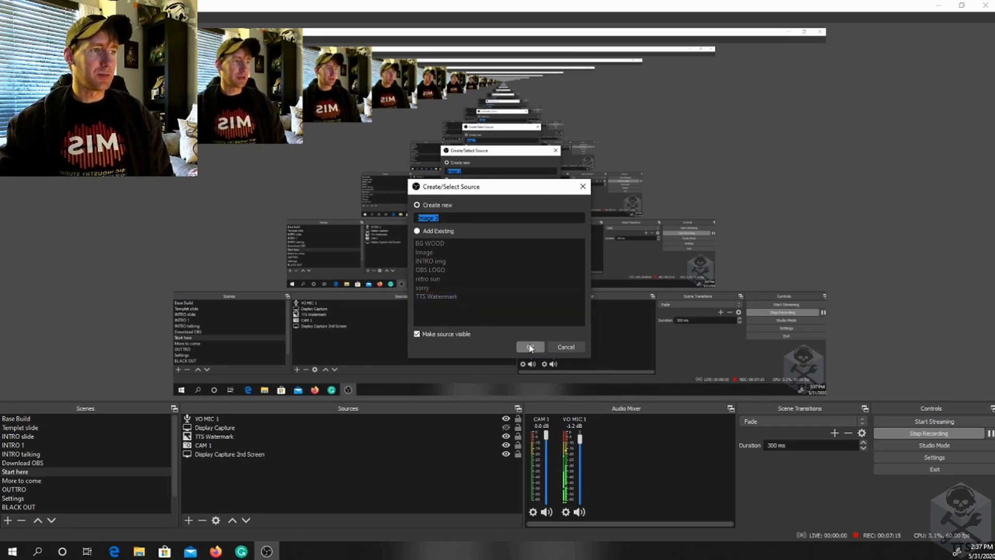
{"action": "left_click", "coordinate": [418, 230]}
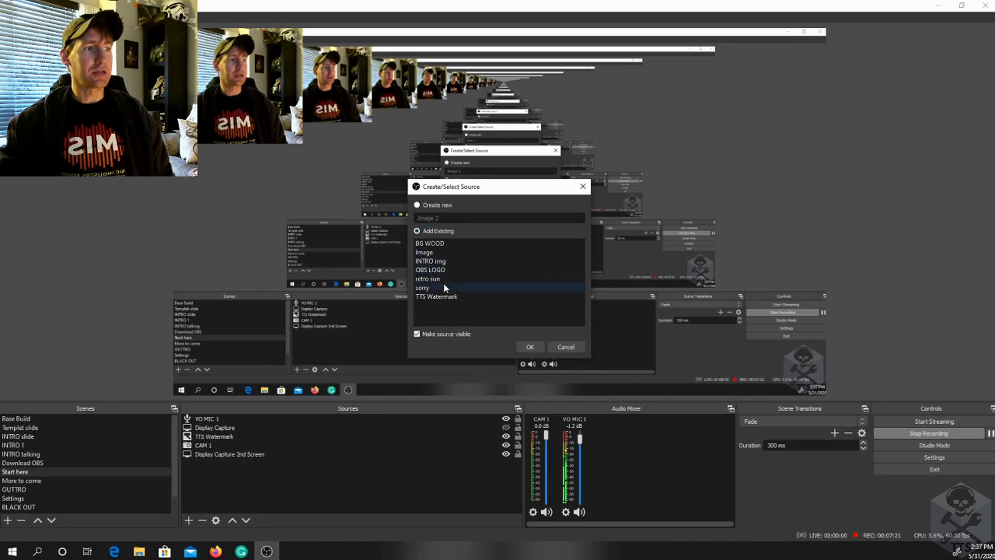
{"action": "left_click", "coordinate": [417, 205]}
{"action": "left_click", "coordinate": [522, 347]}
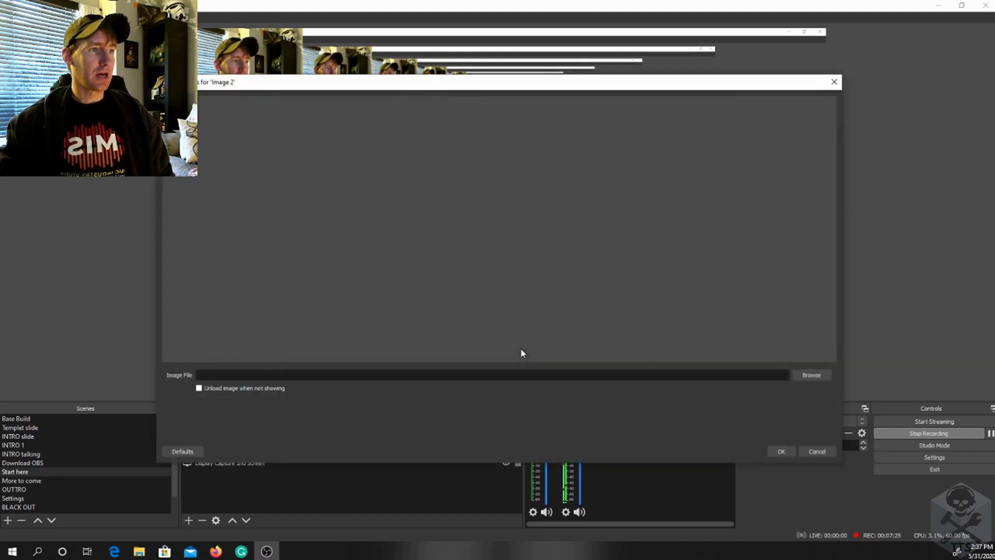
{"action": "left_click", "coordinate": [802, 376]}
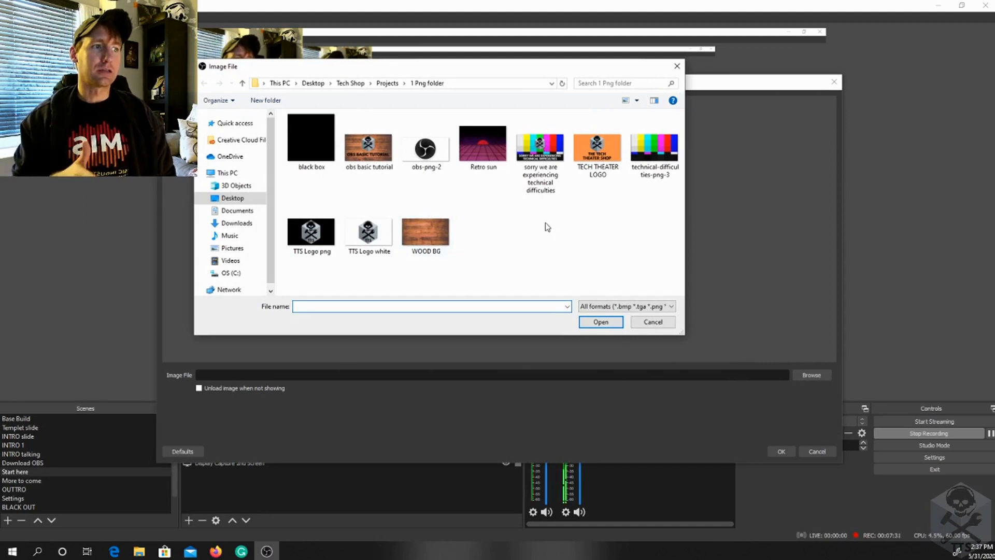
{"action": "left_click", "coordinate": [306, 135]}
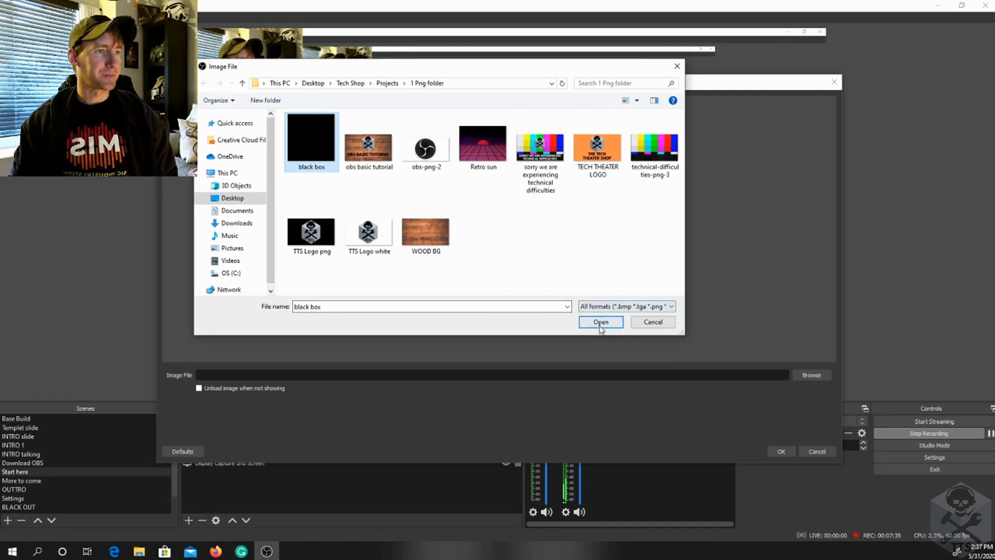
{"action": "left_click", "coordinate": [600, 322]}
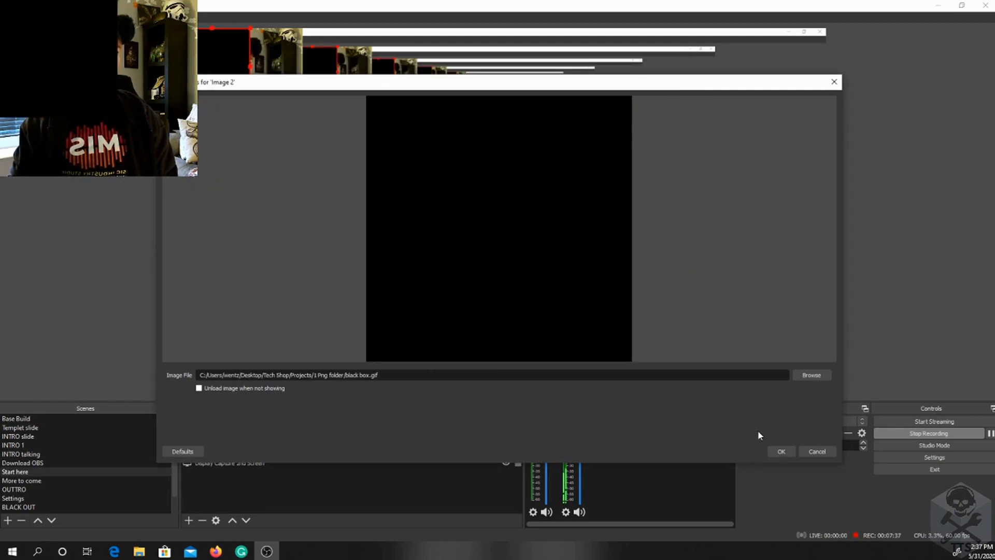
{"action": "left_click", "coordinate": [780, 453]}
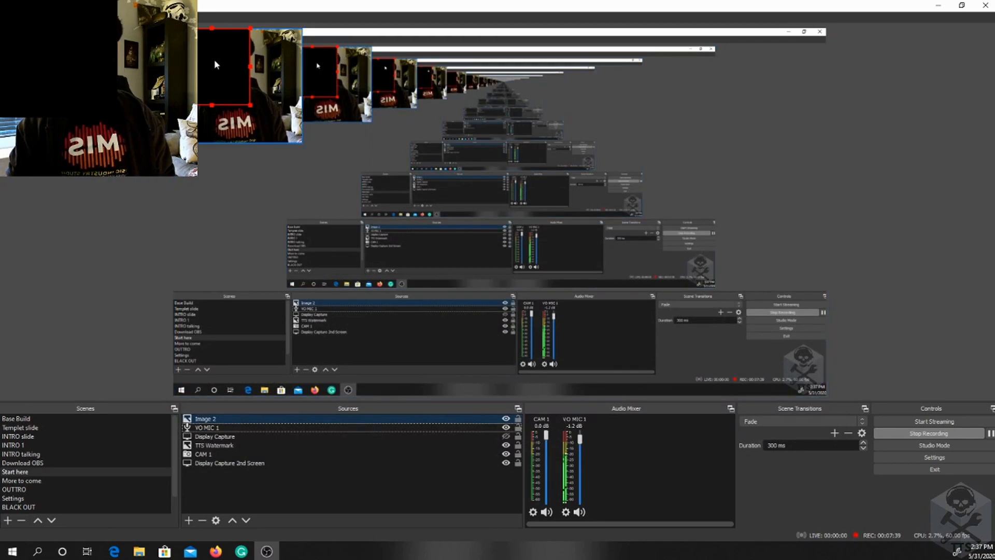
{"action": "left_click_drag", "start_coordinate": [449, 153], "coordinate": [488, 151]}
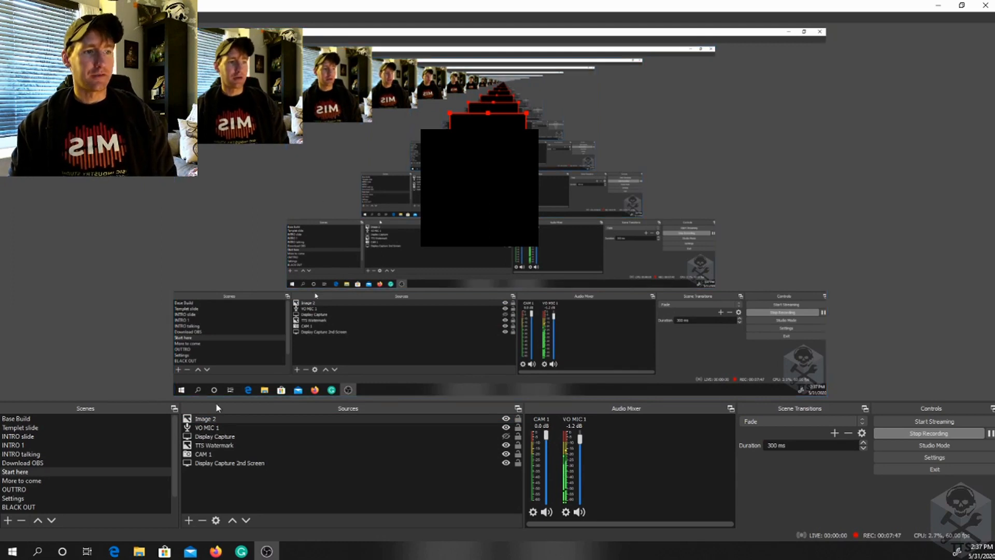
Rename the new image source as BB and enlarge the black box in the preview.
{"action": "right_click", "coordinate": [210, 421]}
{"action": "left_click", "coordinate": [266, 280]}
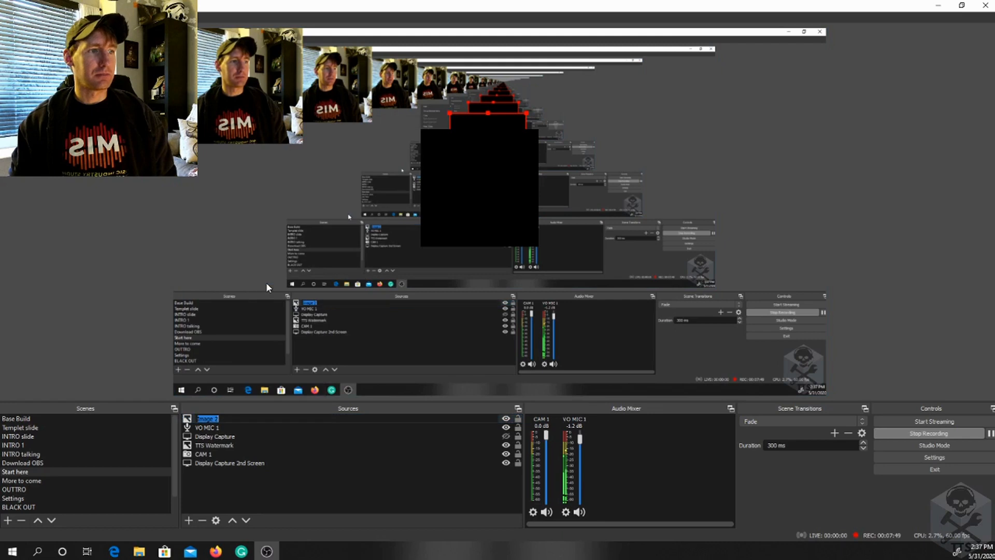
{"action": "type", "text": "BB"}
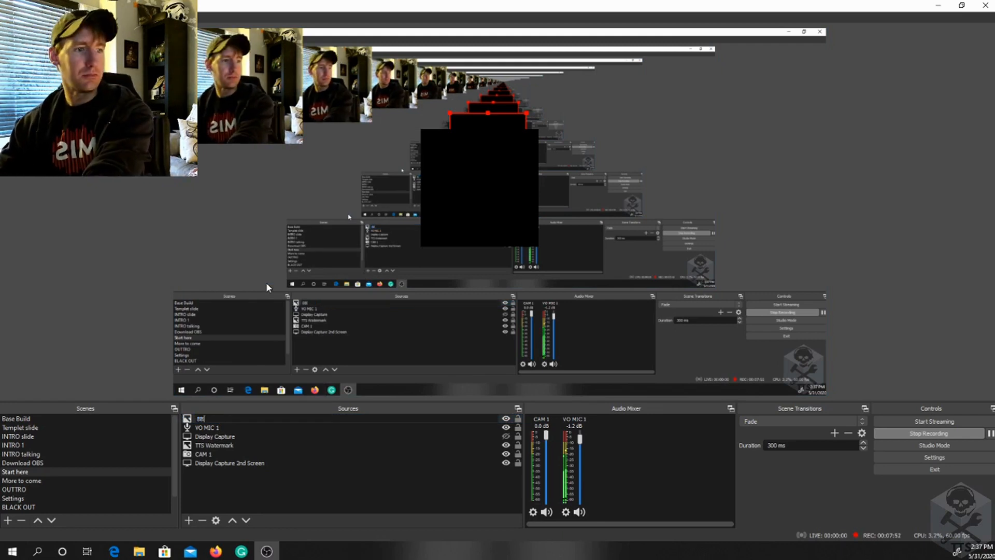
{"action": "key", "text": "Return"}
{"action": "left_click", "coordinate": [266, 282]}
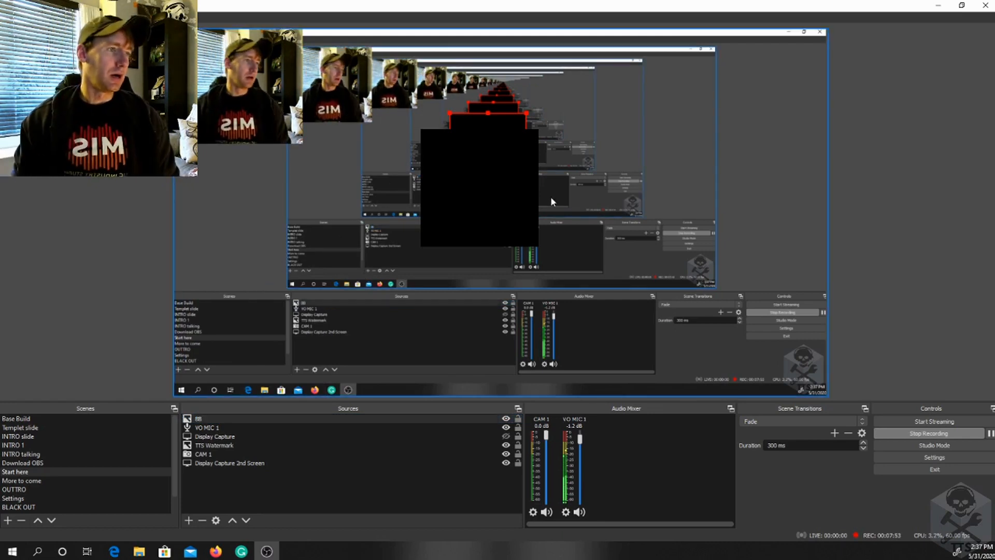
{"action": "left_click_drag", "start_coordinate": [538, 246], "coordinate": [696, 403]}
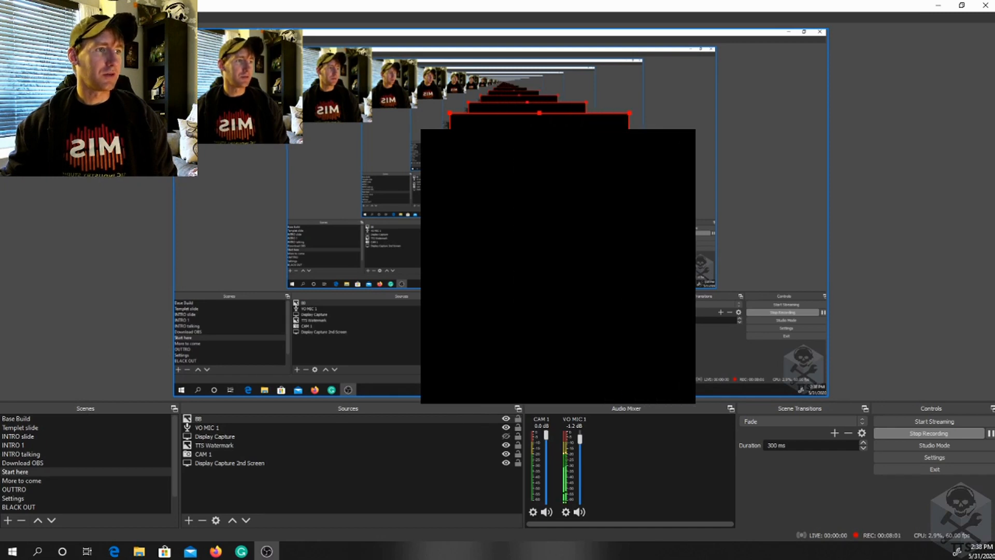
Delete the BB image source from the Start here scene.
{"action": "left_click", "coordinate": [210, 419]}
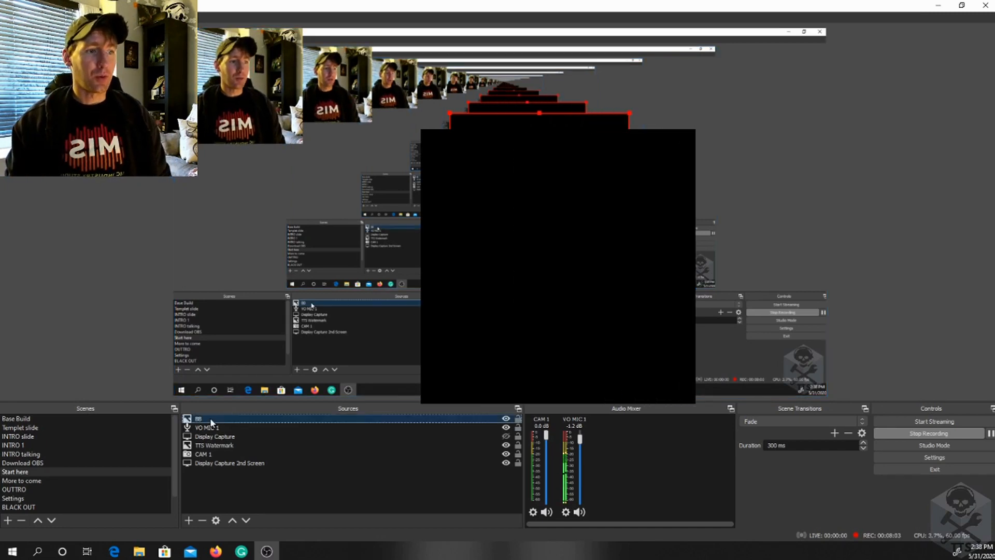
{"action": "key", "text": "Delete"}
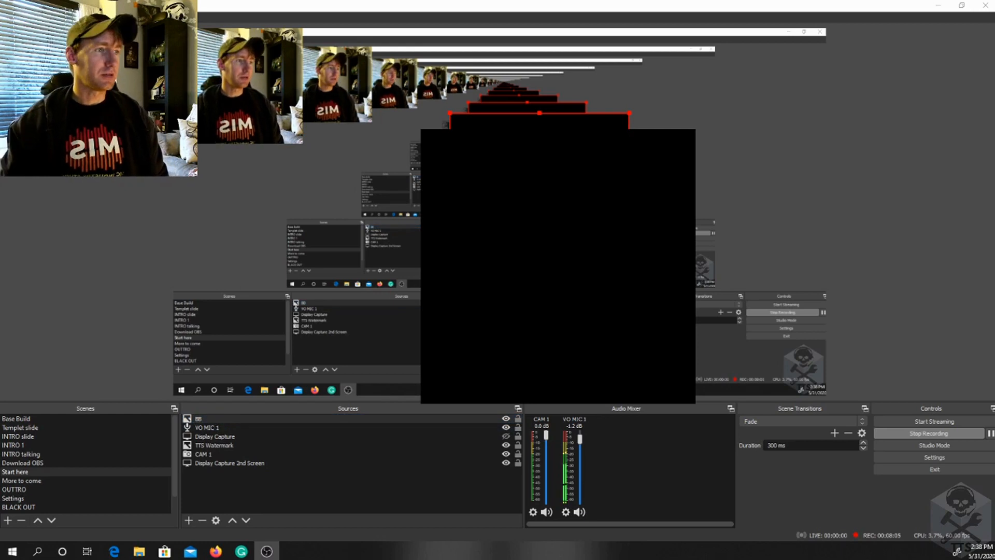
{"action": "left_click", "coordinate": [514, 286]}
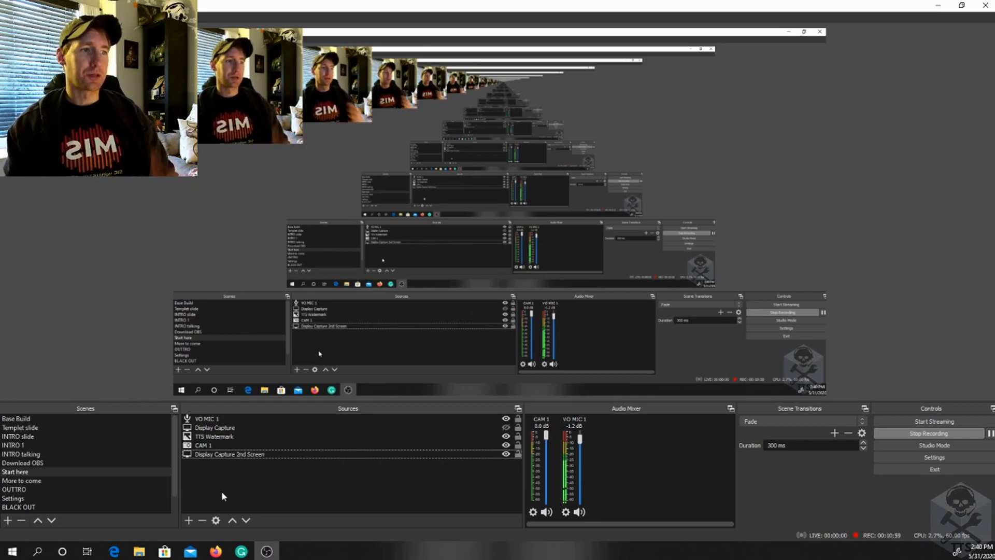
{"action": "left_click", "coordinate": [188, 520]}
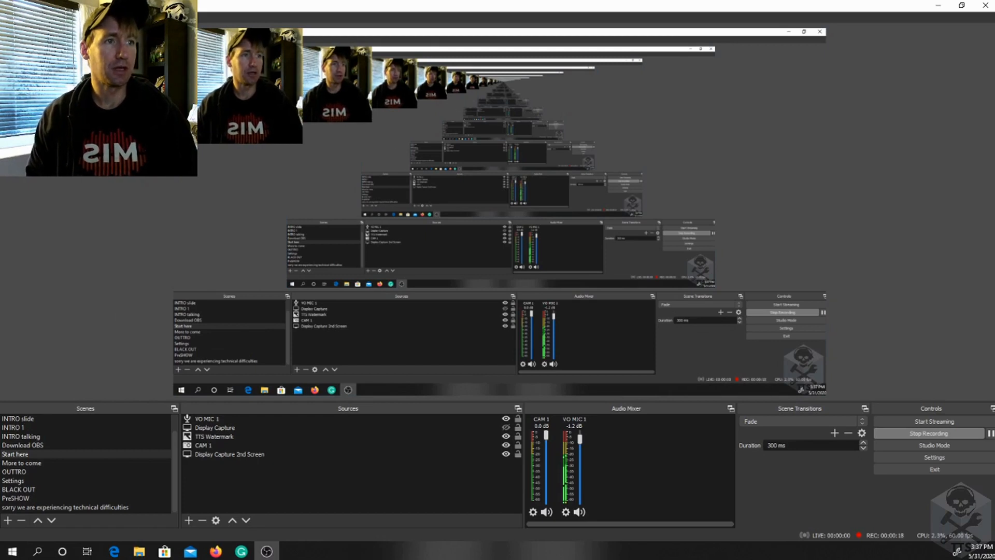
{"action": "left_click", "coordinate": [934, 457]}
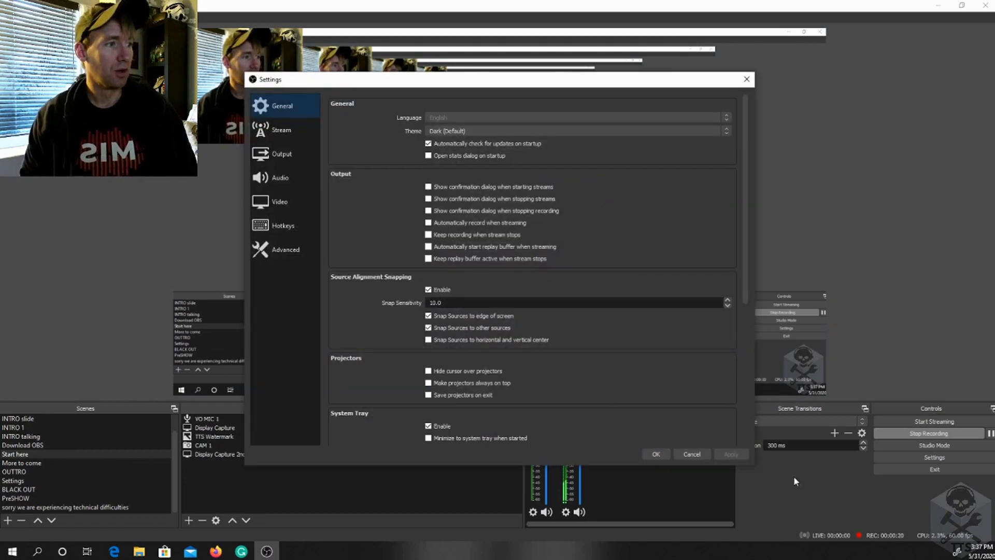
{"action": "left_click", "coordinate": [747, 80]}
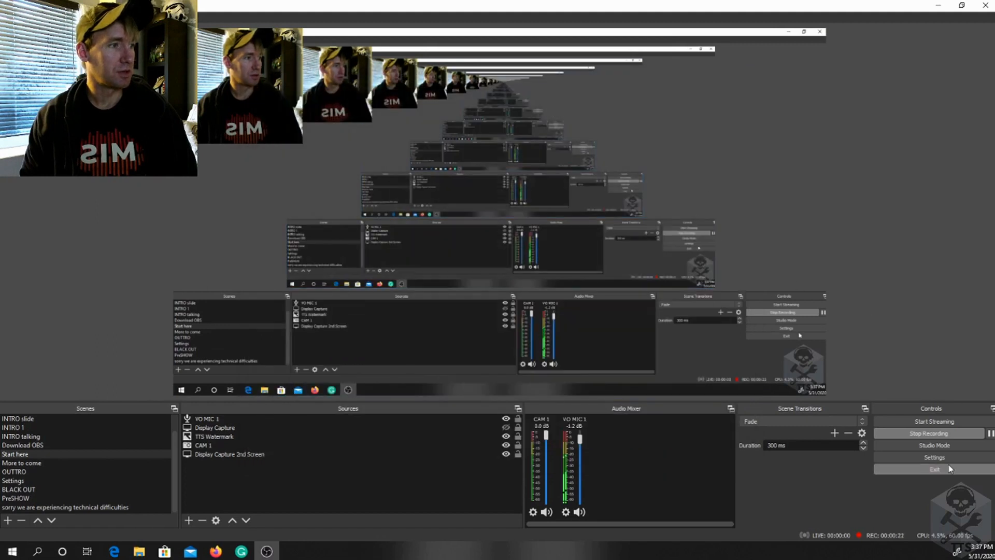
Review the video and audio settings.
{"action": "left_click", "coordinate": [931, 460]}
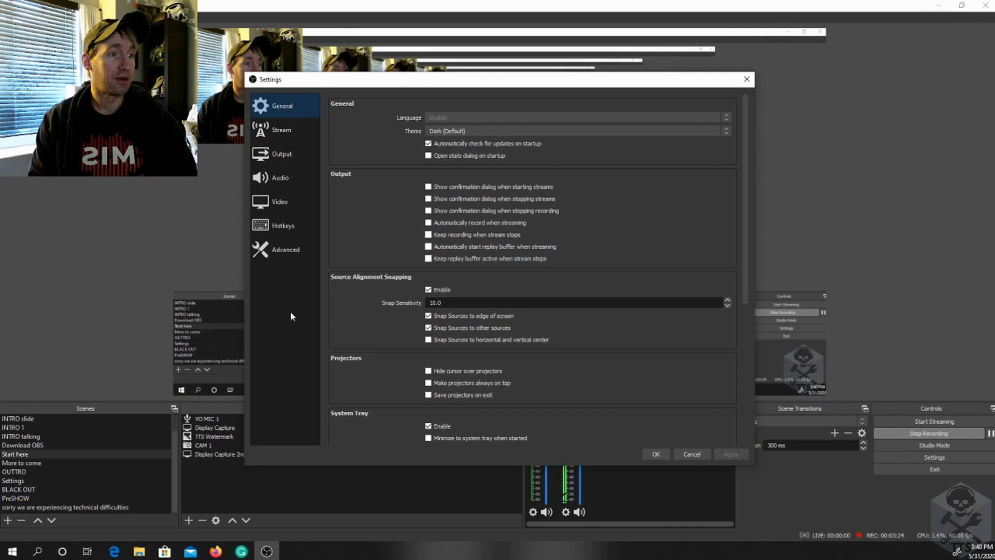
{"action": "left_click", "coordinate": [288, 204]}
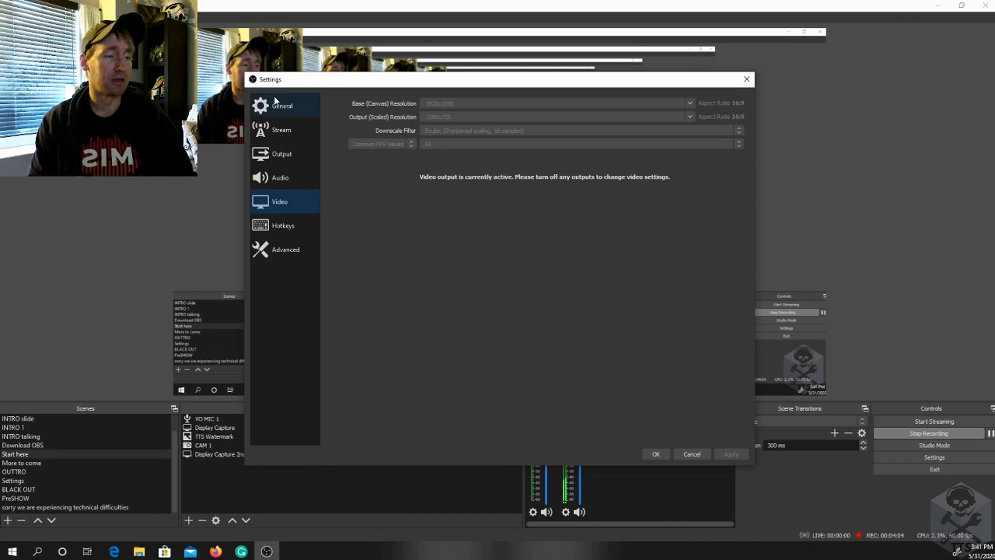
{"action": "left_click", "coordinate": [286, 182]}
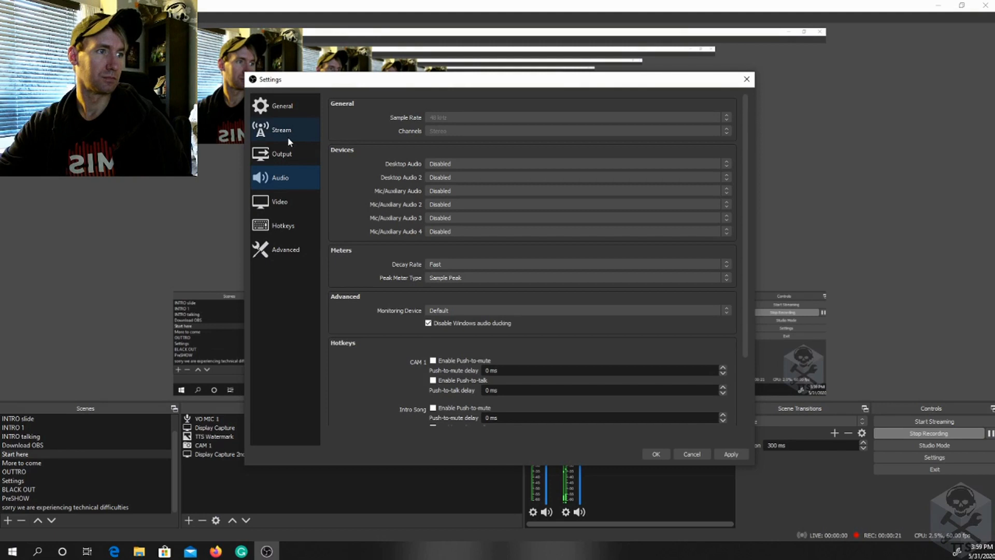
Set the streaming service to Twitch and choose to use a stream key.
{"action": "left_click", "coordinate": [287, 137]}
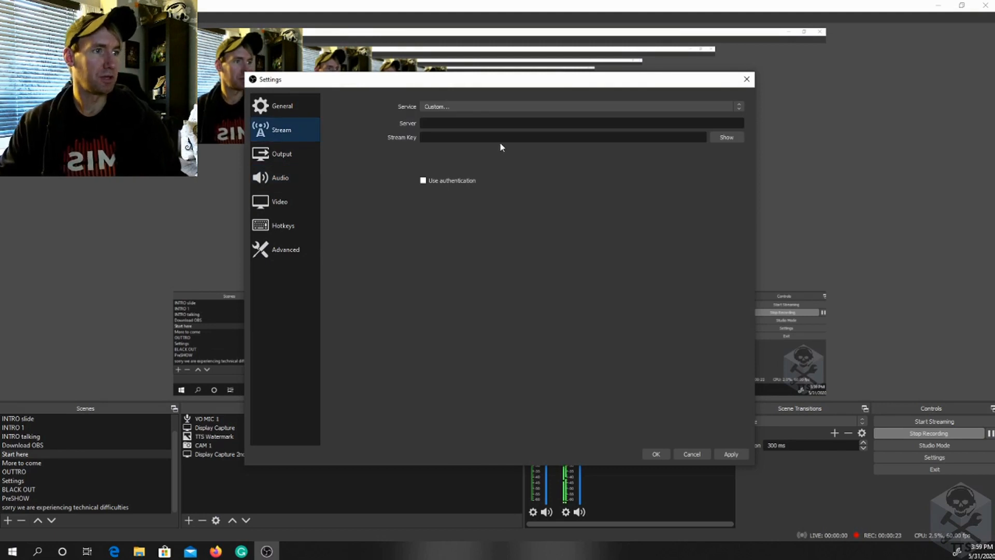
{"action": "left_click", "coordinate": [487, 106]}
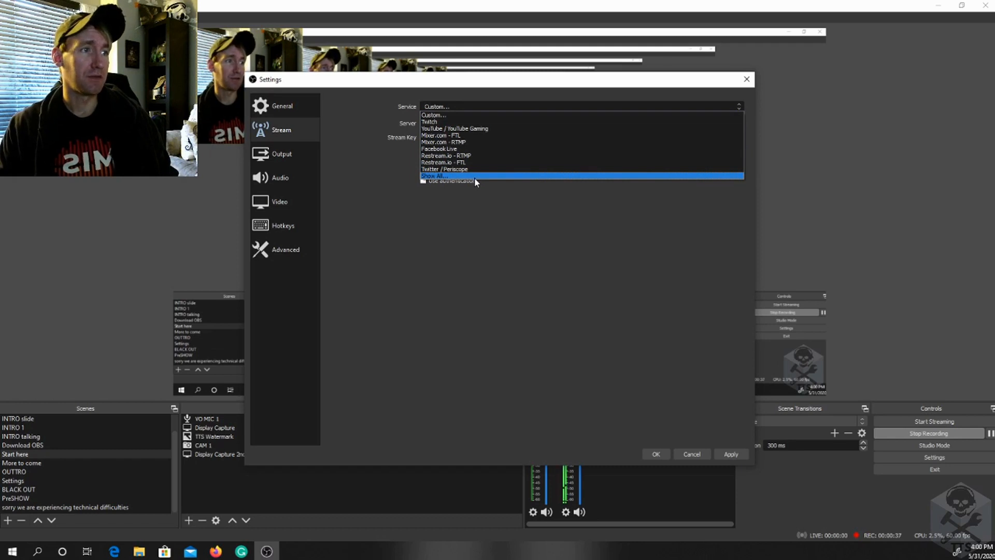
{"action": "left_click", "coordinate": [435, 122]}
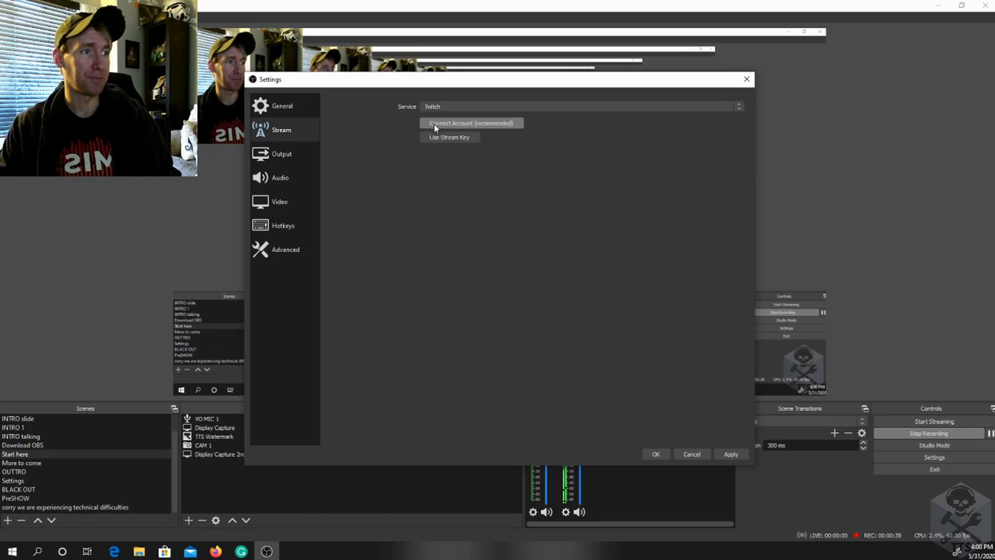
{"action": "left_click", "coordinate": [447, 138]}
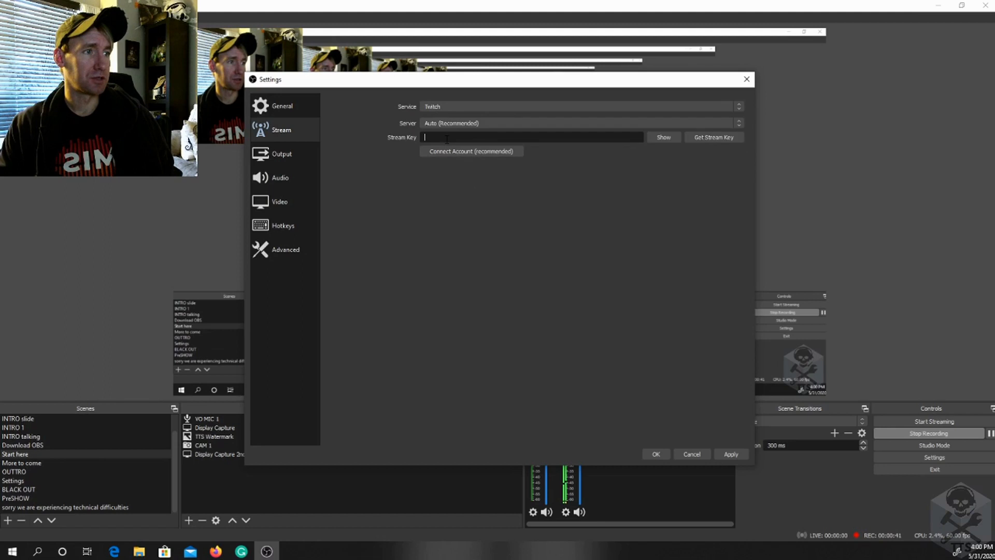
Copy the primary stream key from the Twitch channel page and paste it into the stream key field.
{"action": "left_click", "coordinate": [714, 138]}
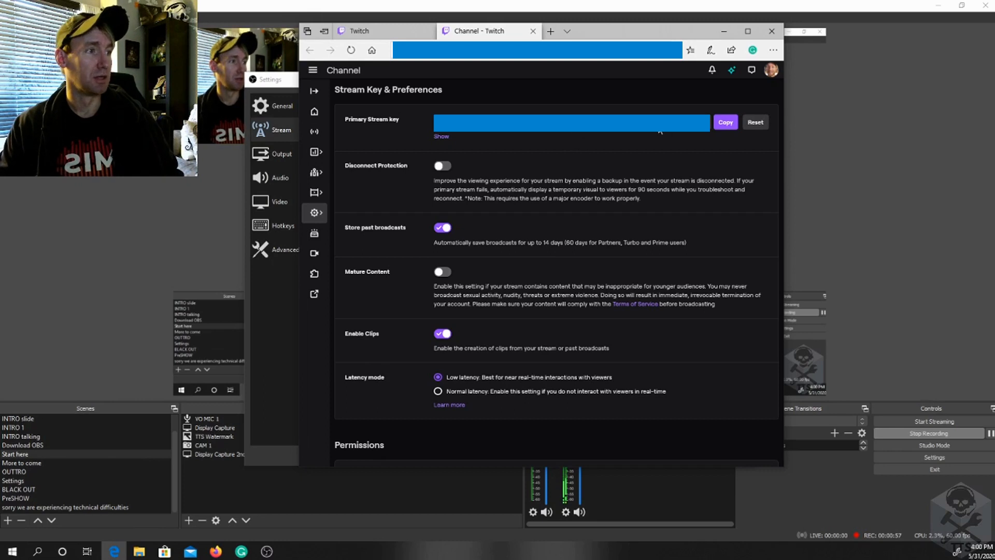
{"action": "left_click", "coordinate": [724, 123]}
{"action": "left_click", "coordinate": [274, 330]}
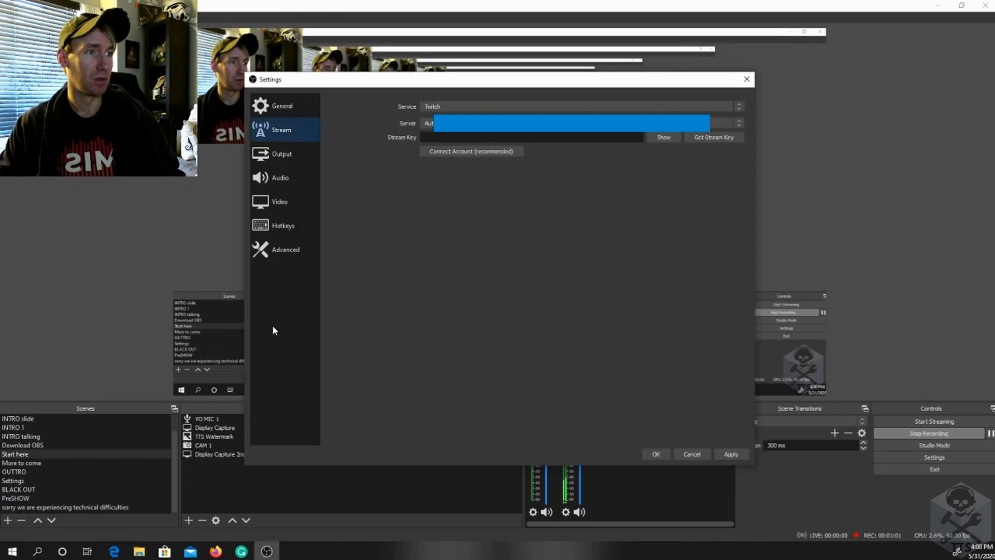
{"action": "right_click", "coordinate": [435, 145]}
{"action": "left_click", "coordinate": [460, 194]}
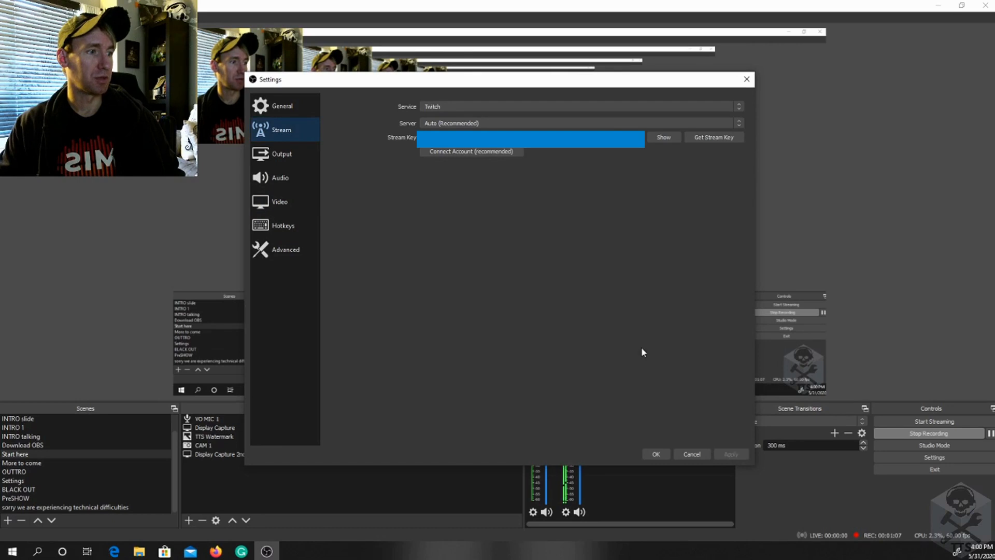
Connect the Twitch account to the stream settings by logging in and completing the verification puzzle.
{"action": "left_click", "coordinate": [485, 153]}
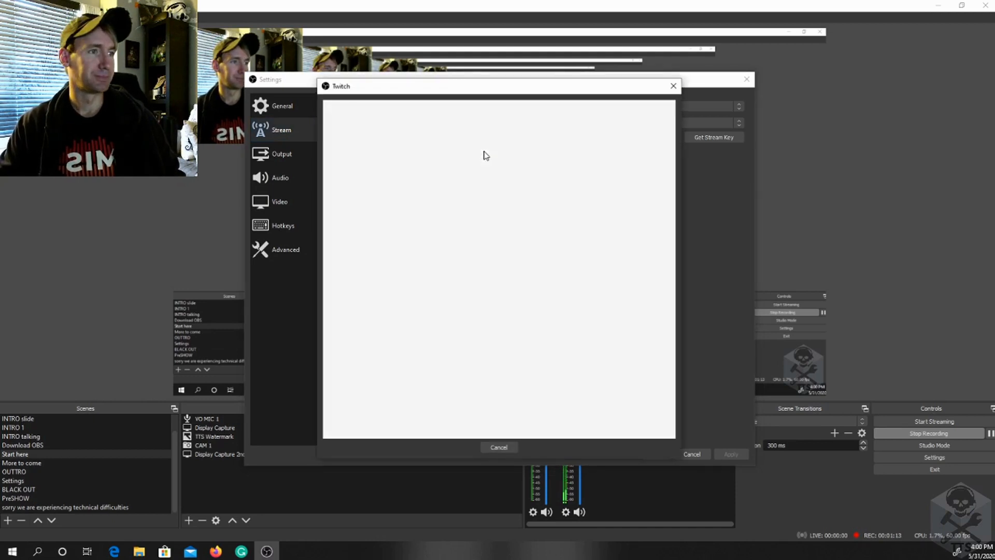
{"action": "left_click", "coordinate": [487, 186]}
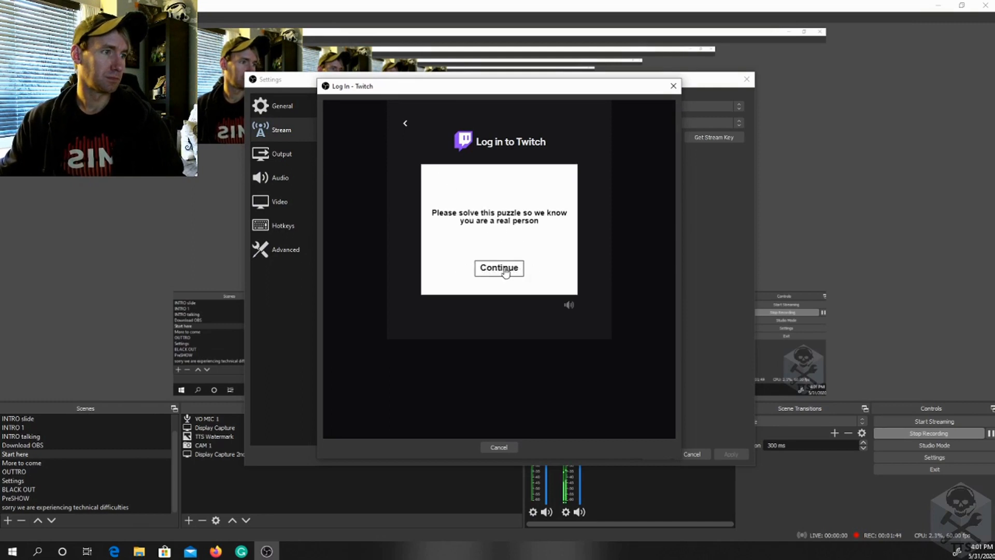
{"action": "left_click", "coordinate": [505, 272]}
{"action": "left_click", "coordinate": [550, 241]}
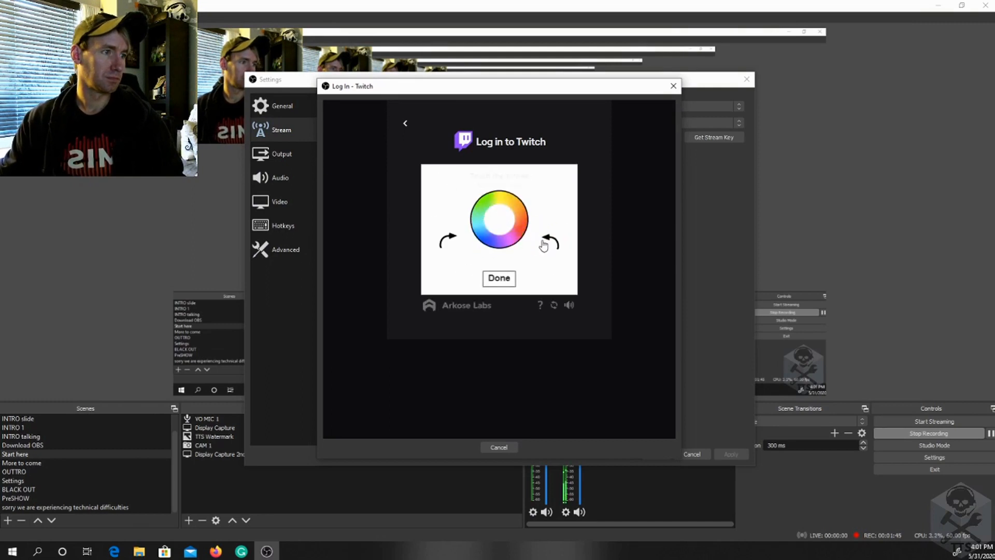
{"action": "left_click", "coordinate": [499, 278]}
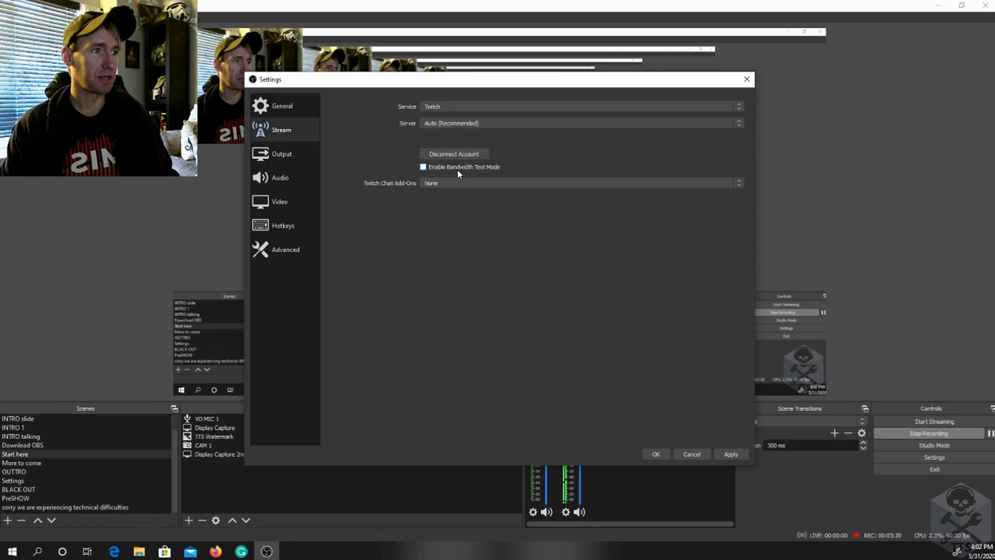
Set the Twitch chat add-ons to BetterTTV and FrankerFaceZ, then apply and close the stream settings.
{"action": "left_click", "coordinate": [423, 167]}
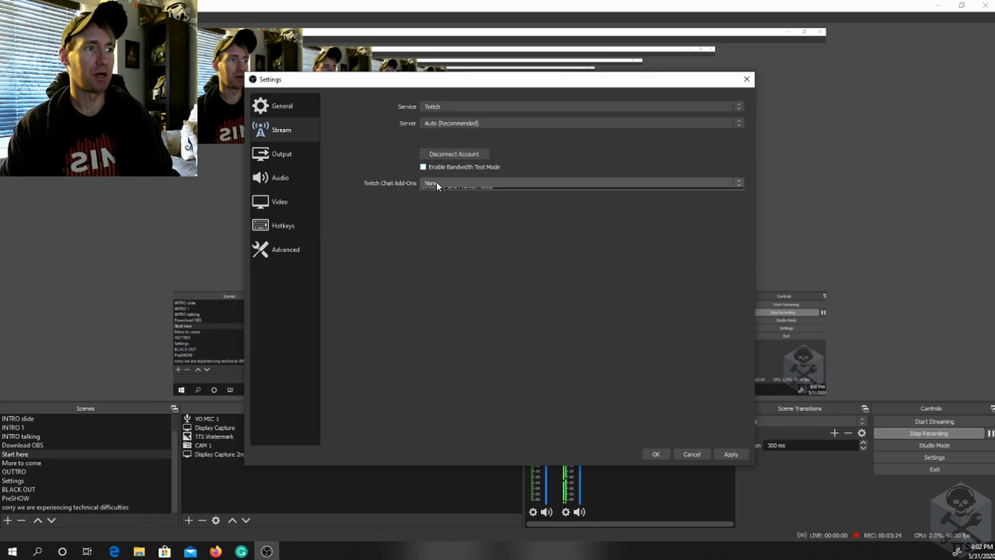
{"action": "left_click", "coordinate": [437, 183]}
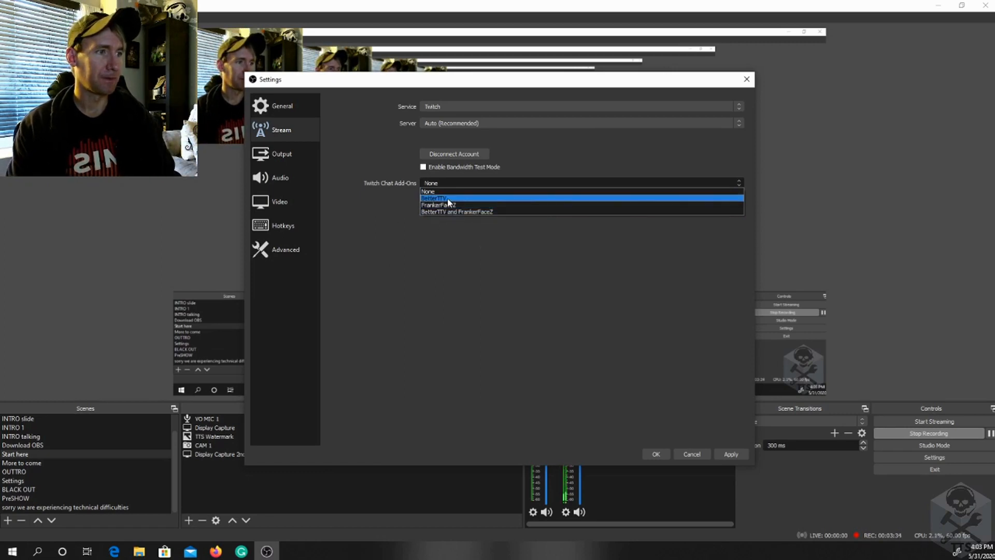
{"action": "left_click", "coordinate": [458, 212]}
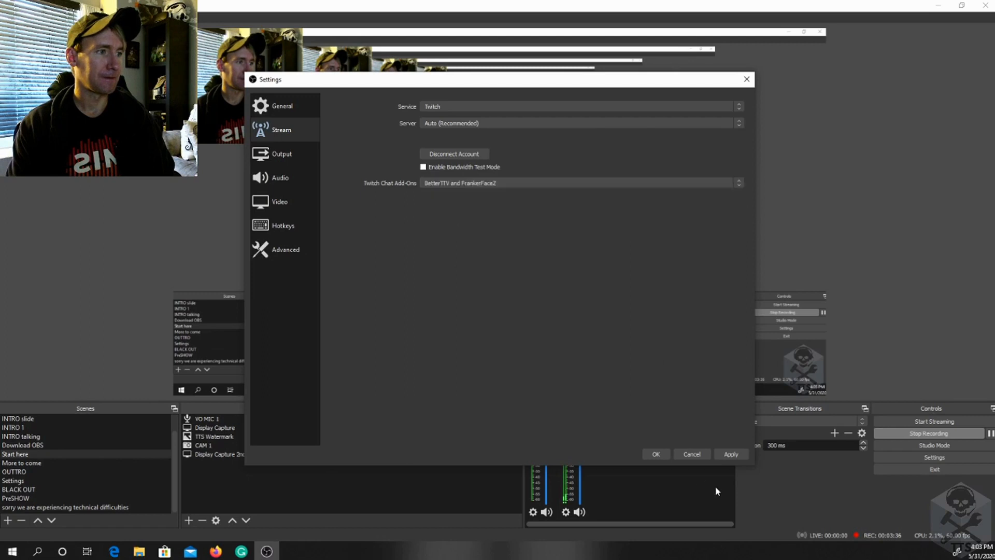
{"action": "left_click", "coordinate": [730, 454]}
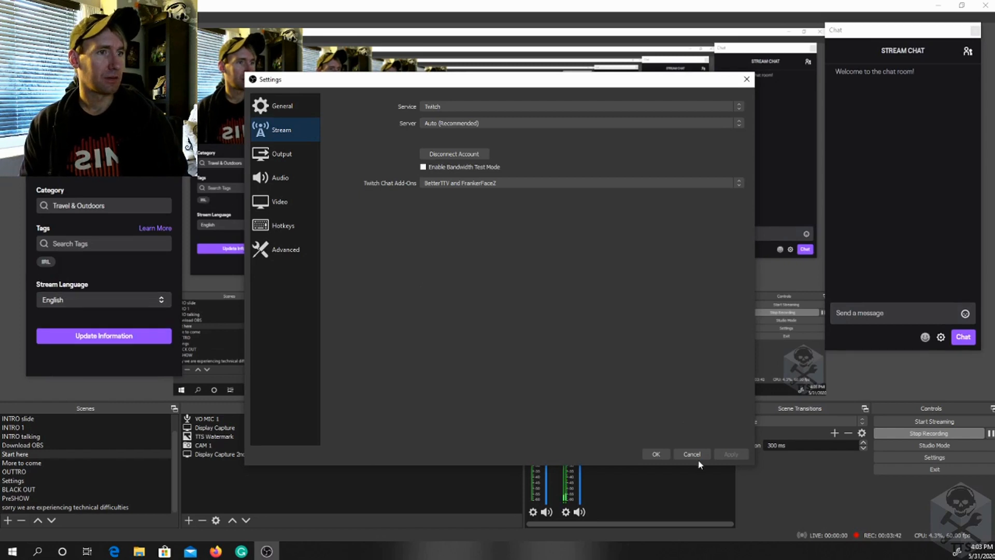
{"action": "left_click", "coordinate": [656, 454]}
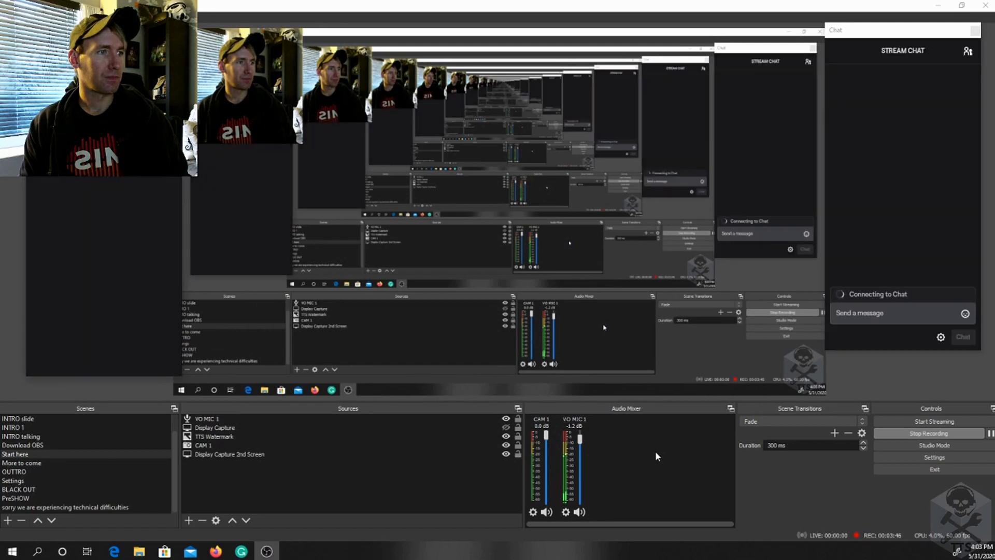